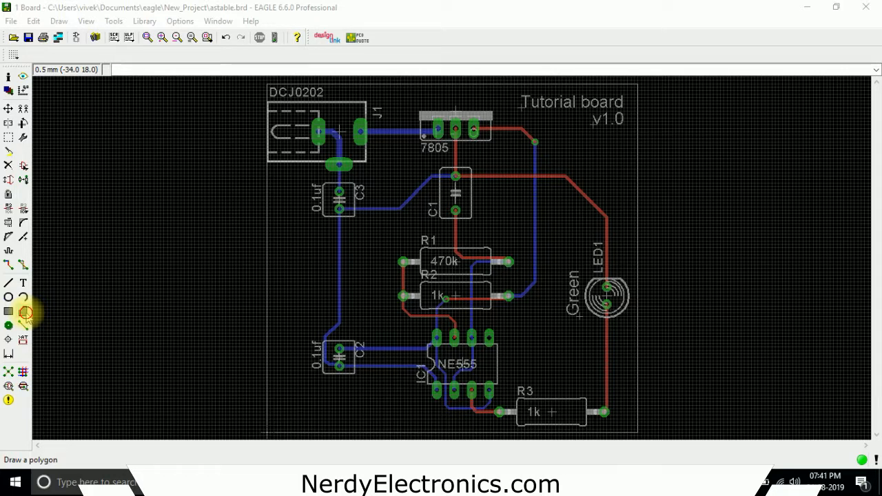
# Step: Start a polygon at the board outline's upper-left corner with an isolate value of 0.4064 on layer 16 Bottom
pyautogui.click(24, 311)
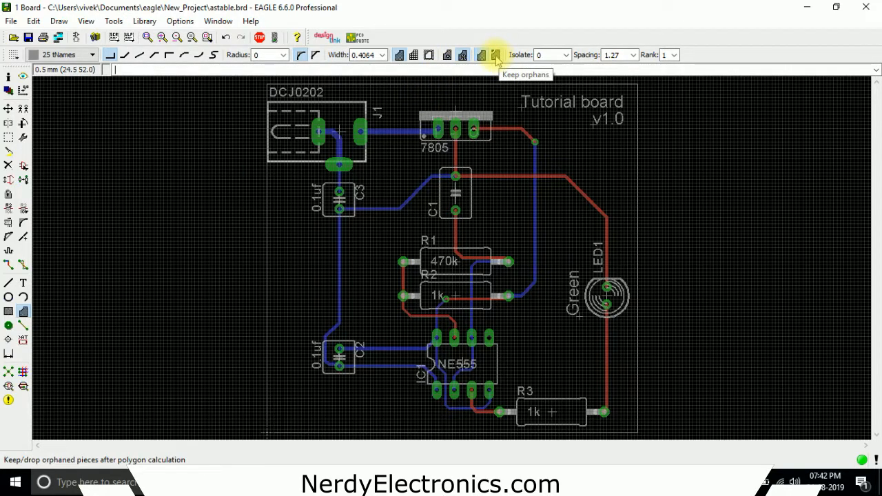
pyautogui.click(565, 55)
pyautogui.click(547, 90)
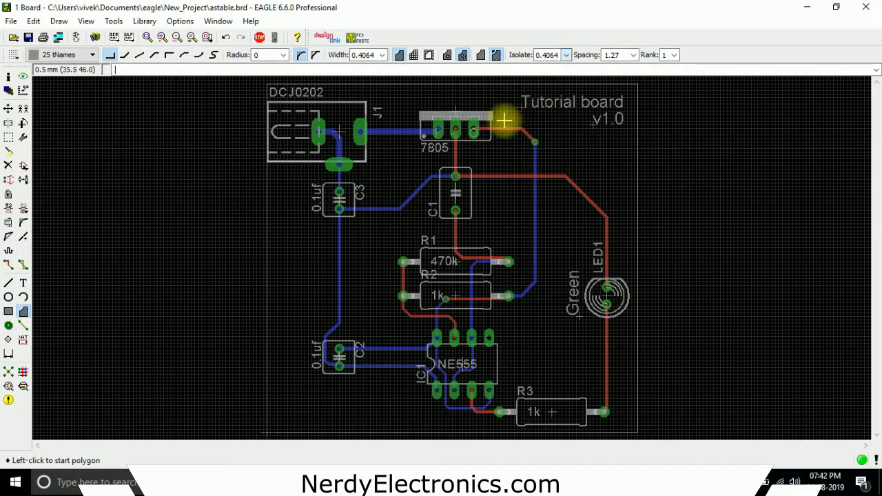
pyautogui.scroll(-2, 310, 177)
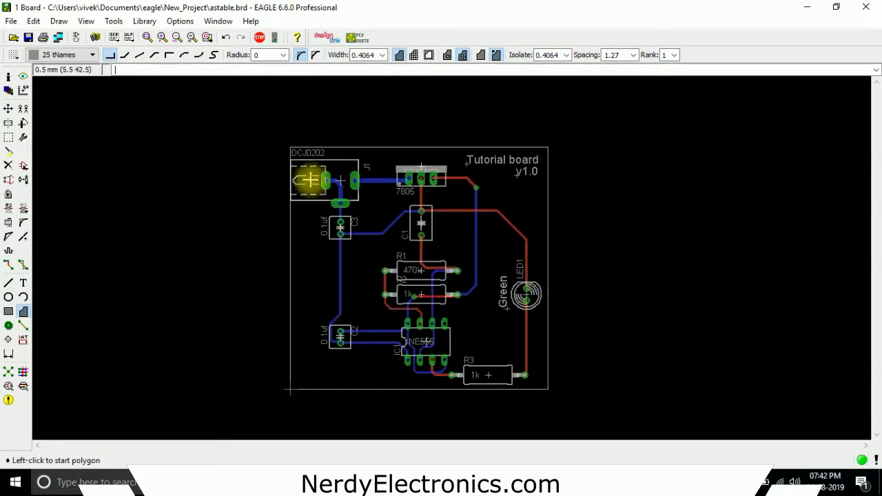
pyautogui.scroll(8, 296, 145)
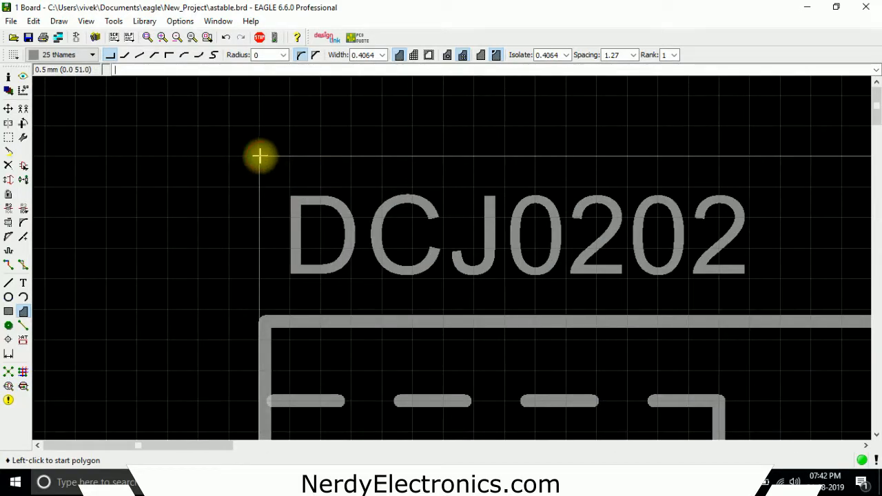
pyautogui.click(259, 155)
pyautogui.click(86, 57)
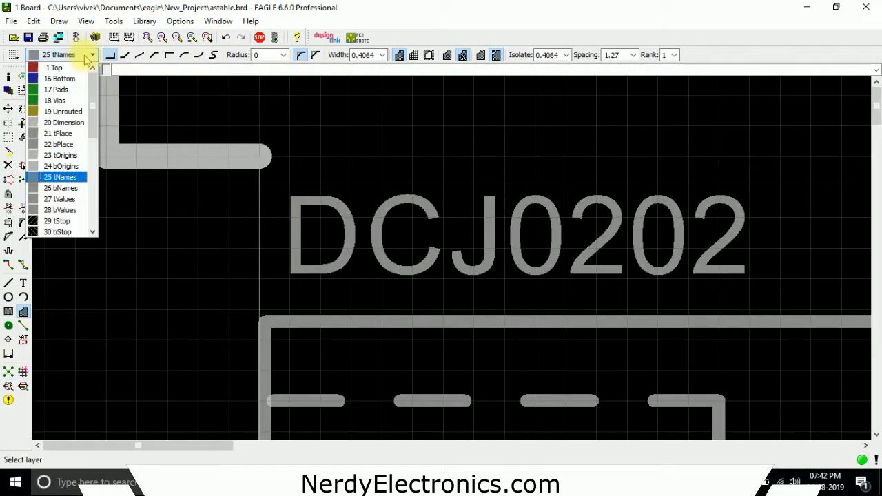
pyautogui.click(54, 68)
pyautogui.click(93, 56)
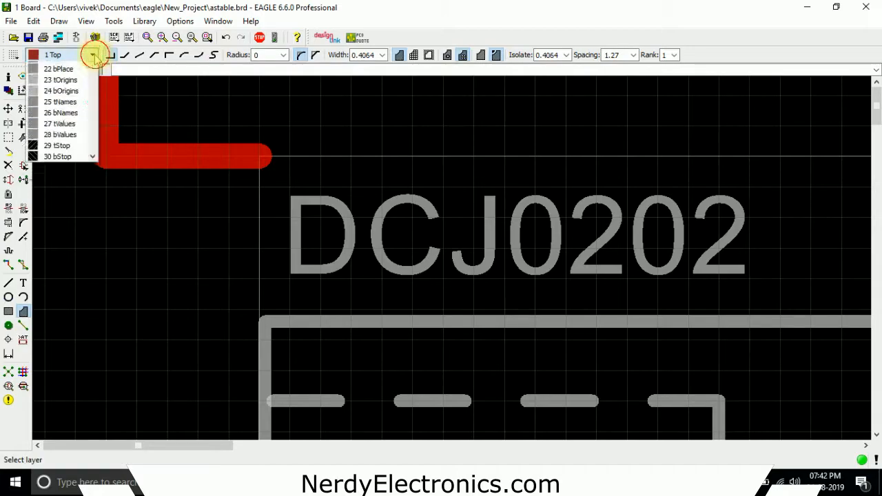
pyautogui.click(59, 76)
# Step: Trace the bottom-layer polygon along the board outline through its remaining corners and close it at its starting point
pyautogui.scroll(-5, 205, 102)
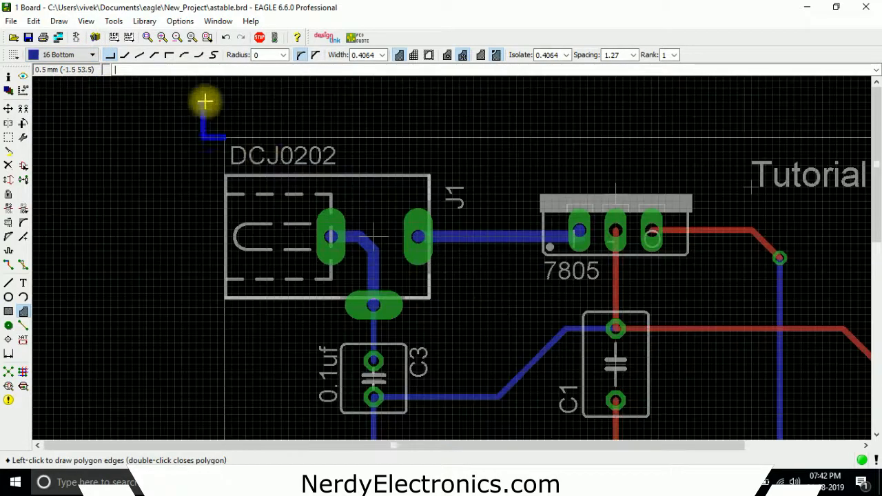
pyautogui.scroll(-6, 205, 102)
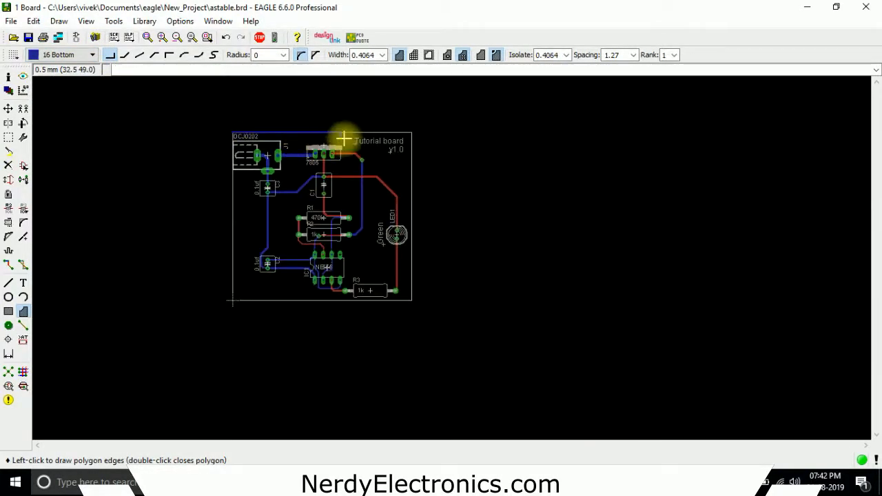
pyautogui.scroll(4, 335, 140)
pyautogui.scroll(-3, 516, 94)
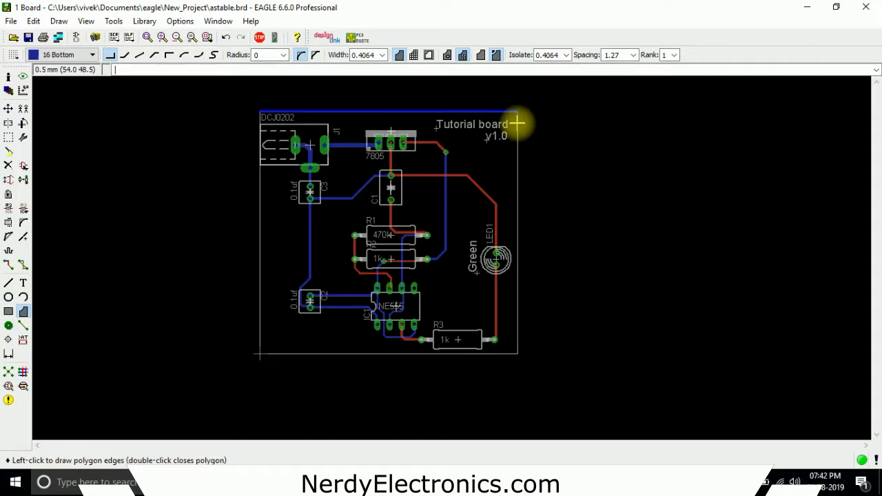
pyautogui.scroll(3, 518, 357)
pyautogui.click(514, 350)
pyautogui.scroll(-8, 690, 339)
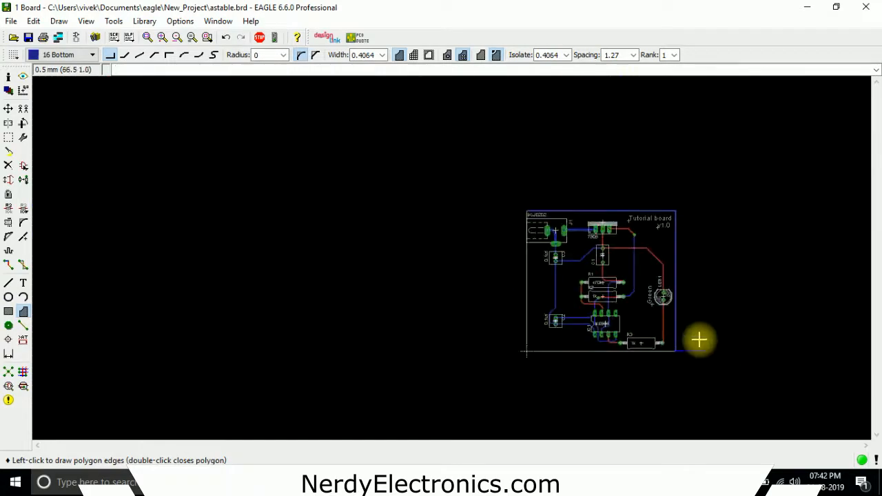
pyautogui.scroll(14, 534, 208)
pyautogui.doubleClick(481, 249)
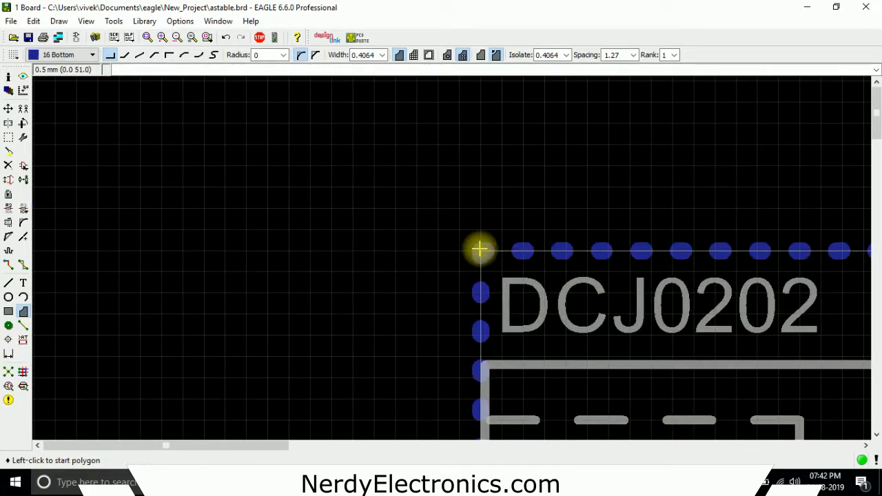
# Step: Name the bottom-layer polygon GND, applying the name to this polygon only
pyautogui.click(9, 207)
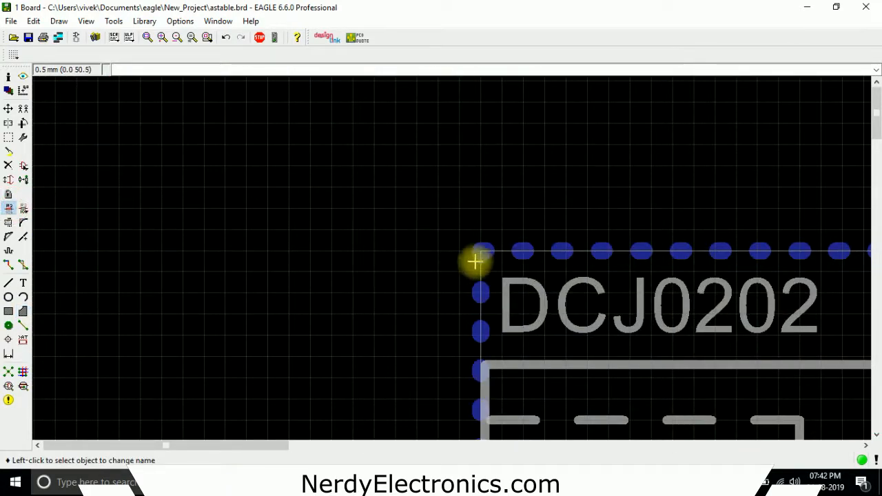
pyautogui.click(483, 250)
pyautogui.click(484, 250)
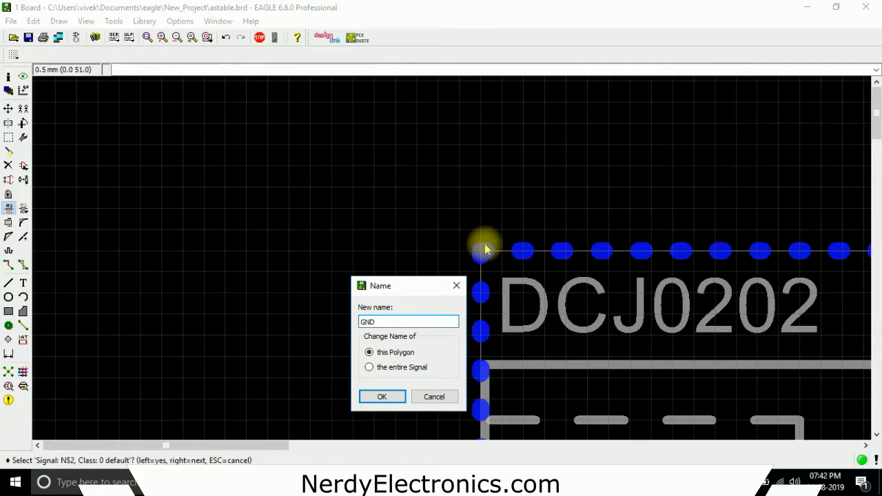
pyautogui.press('Return')
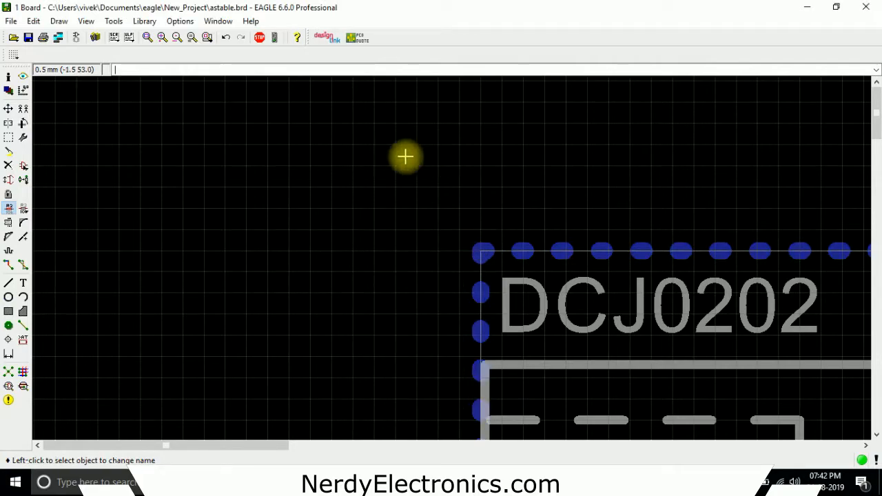
# Step: Use Show on the bottom-layer polygon to highlight its signal and check which traces and pads belong to it
pyautogui.scroll(-3, 382, 151)
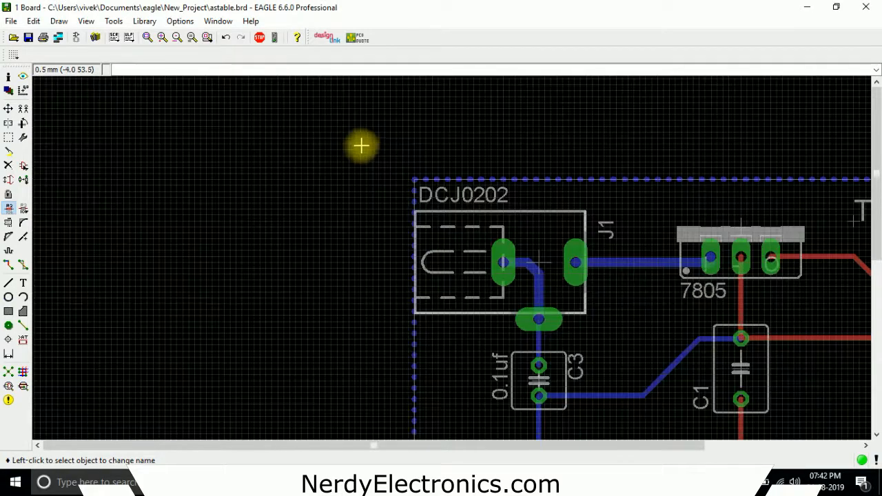
pyautogui.click(22, 78)
pyautogui.click(445, 179)
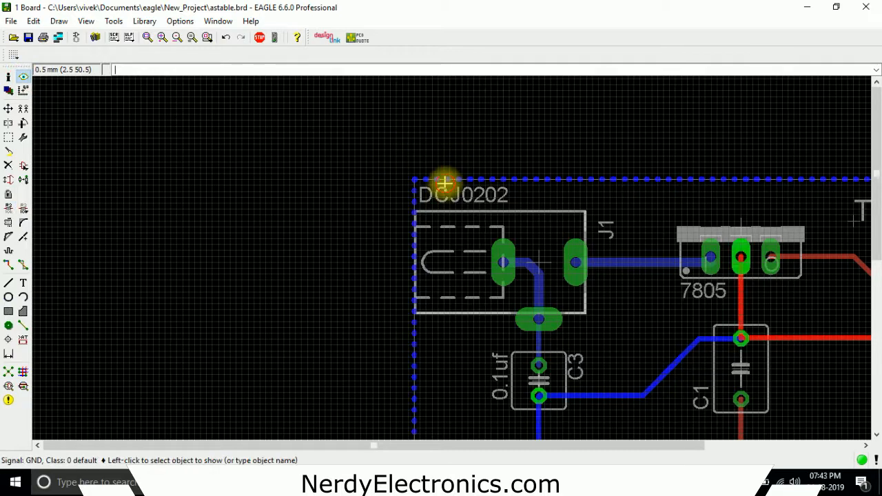
pyautogui.scroll(-4, 292, 131)
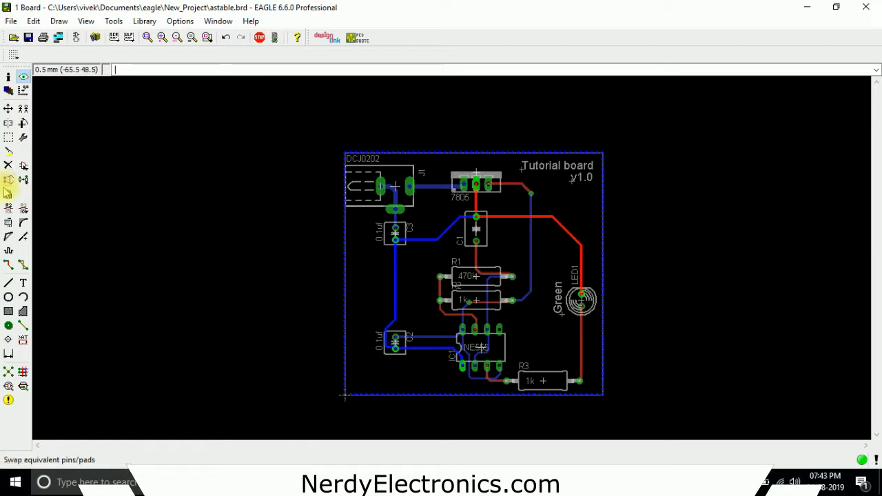
# Step: Draw a second closed polygon on layer 1 Top around the full board outline, starting at its upper-left corner
pyautogui.click(22, 312)
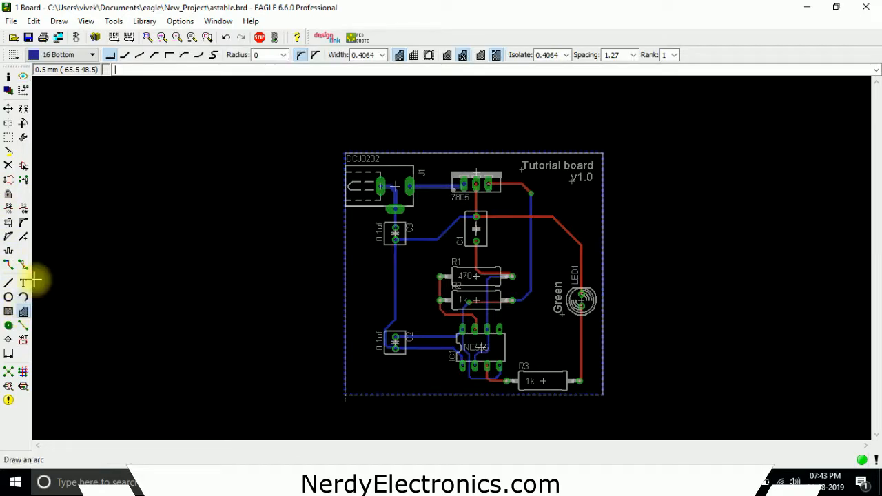
pyautogui.click(62, 55)
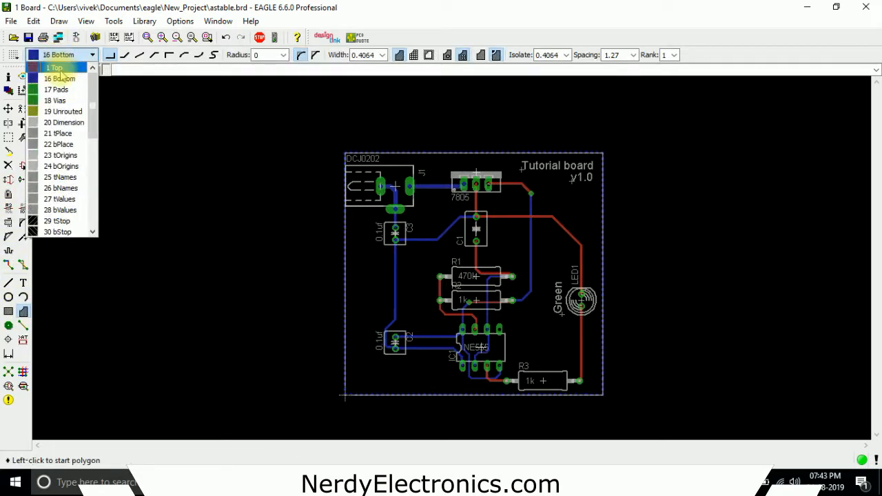
pyautogui.click(54, 68)
pyautogui.scroll(6, 390, 136)
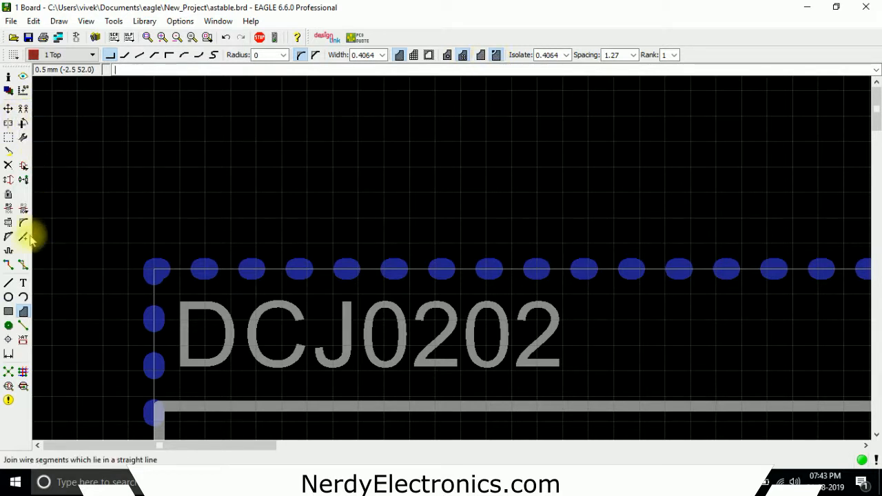
pyautogui.click(157, 270)
pyautogui.scroll(-5, 217, 133)
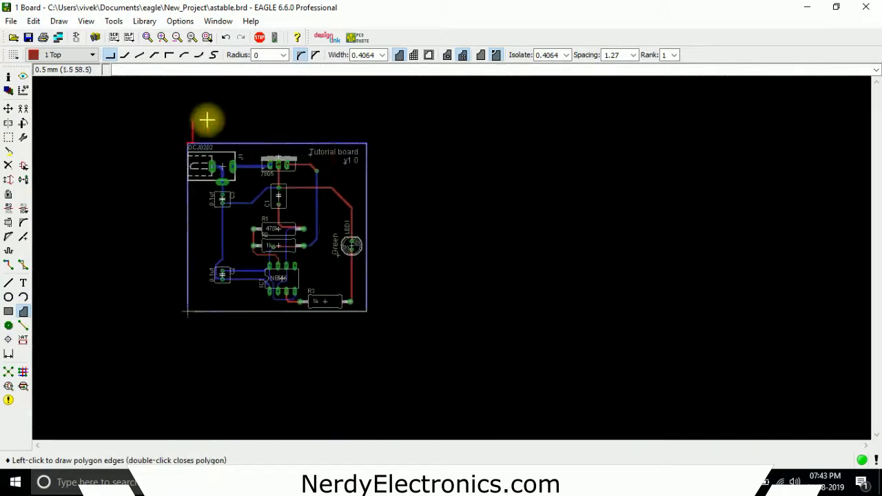
pyautogui.scroll(6, 367, 312)
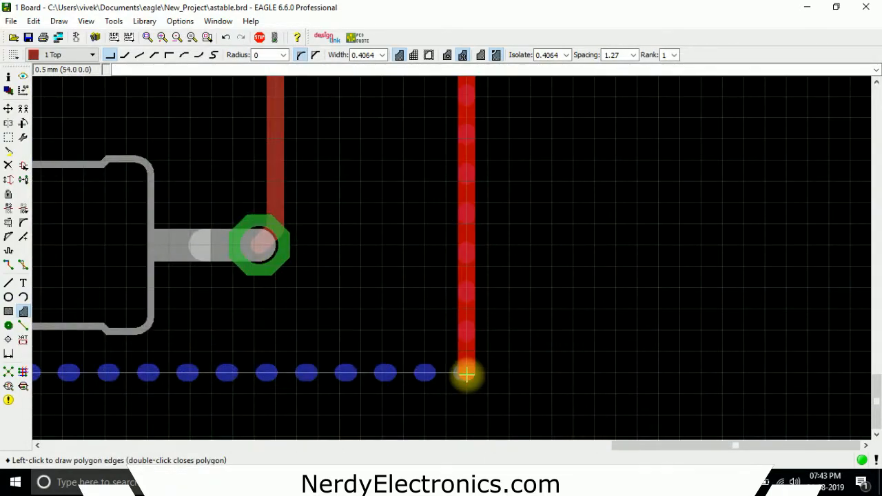
pyautogui.click(467, 374)
pyautogui.scroll(-5, 622, 386)
pyautogui.scroll(6, 441, 291)
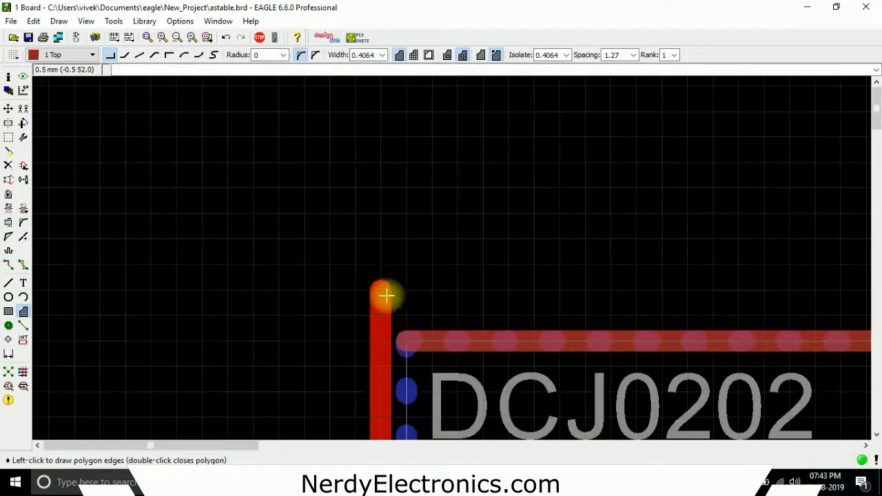
pyautogui.click(407, 345)
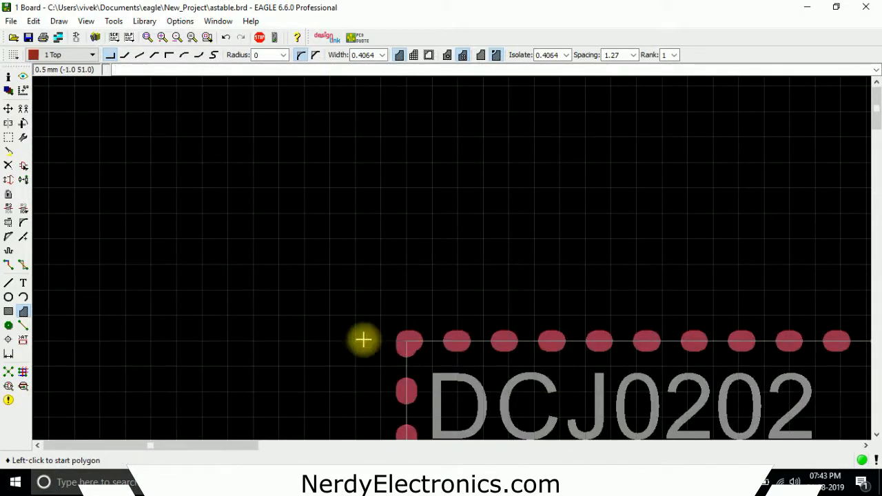
# Step: Name the top-layer polygon GND, applying the name to this polygon only
pyautogui.click(8, 208)
pyautogui.click(405, 350)
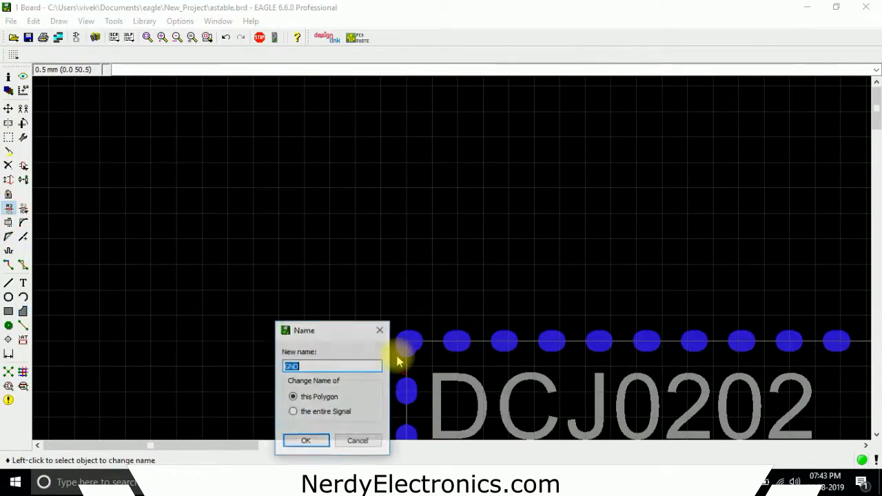
pyautogui.click(359, 442)
pyautogui.click(412, 348)
pyautogui.click(411, 347)
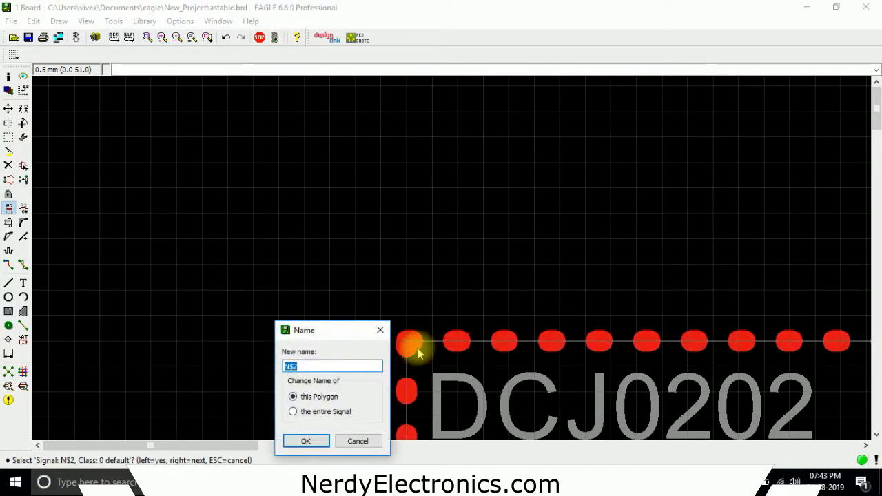
pyautogui.press('Return')
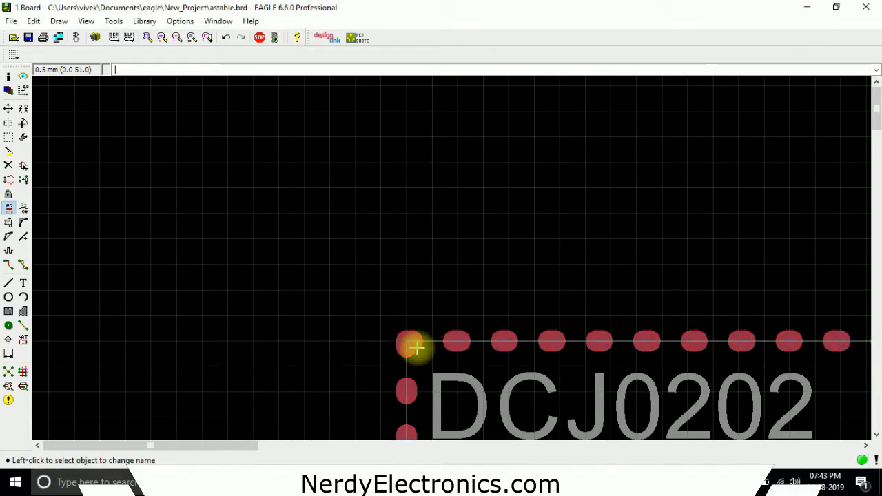
# Step: Fit the whole board in view and run Ratsnest to fill both ground polygons
pyautogui.scroll(-5, 315, 191)
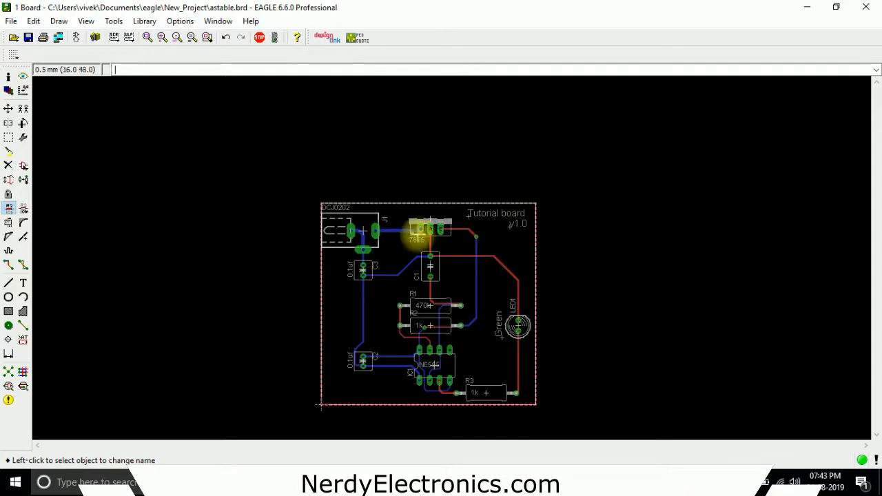
pyautogui.click(146, 36)
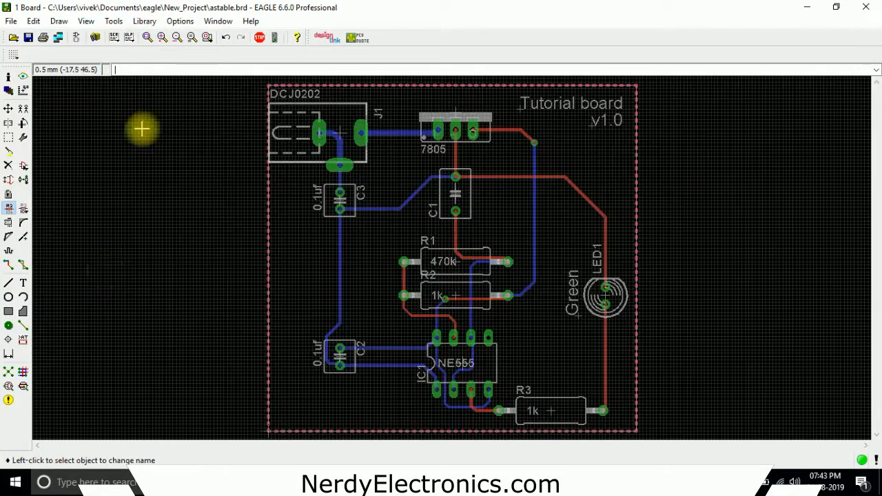
pyautogui.click(8, 373)
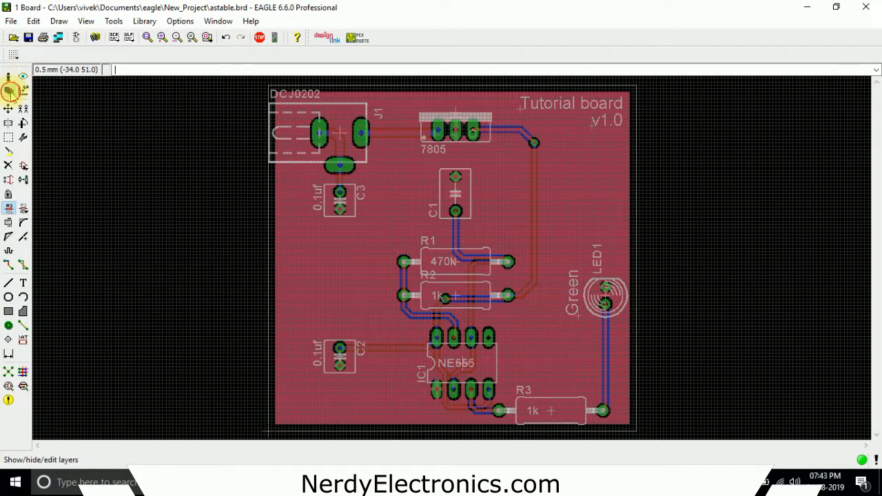
# Step: Hide layer 1 Top in the layer display settings and apply the change to show the bottom copper pour
pyautogui.click(10, 91)
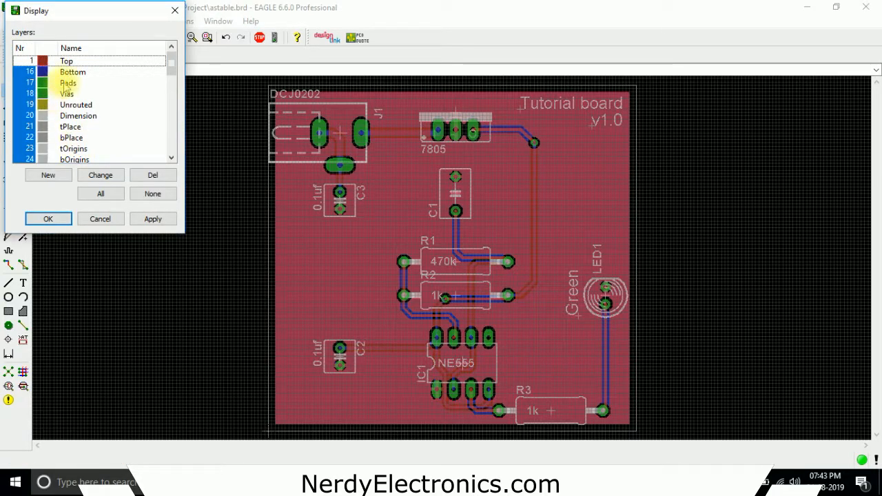
pyautogui.click(175, 10)
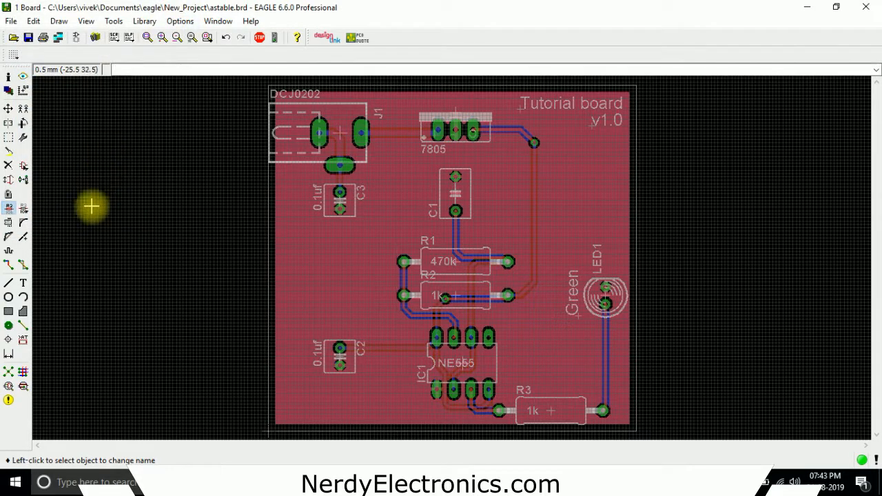
pyautogui.click(10, 90)
pyautogui.scroll(-7, 42, 109)
pyautogui.scroll(-5, 42, 109)
pyautogui.scroll(10, 34, 90)
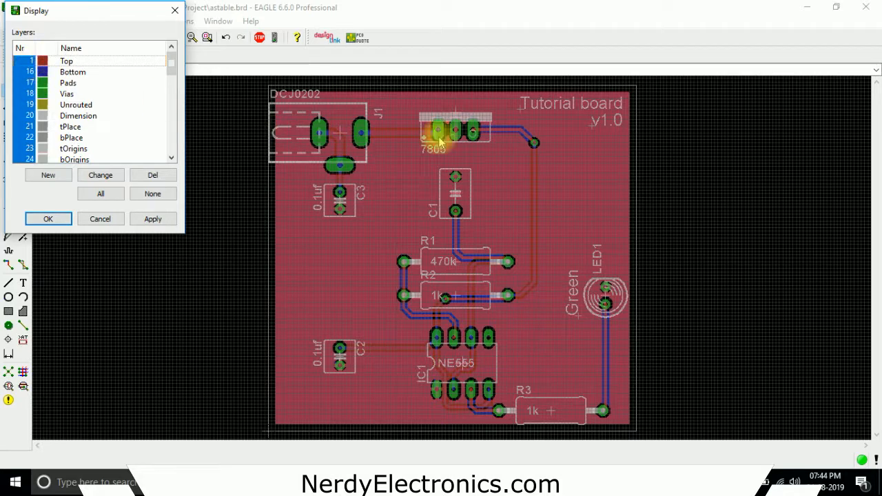
pyautogui.click(27, 61)
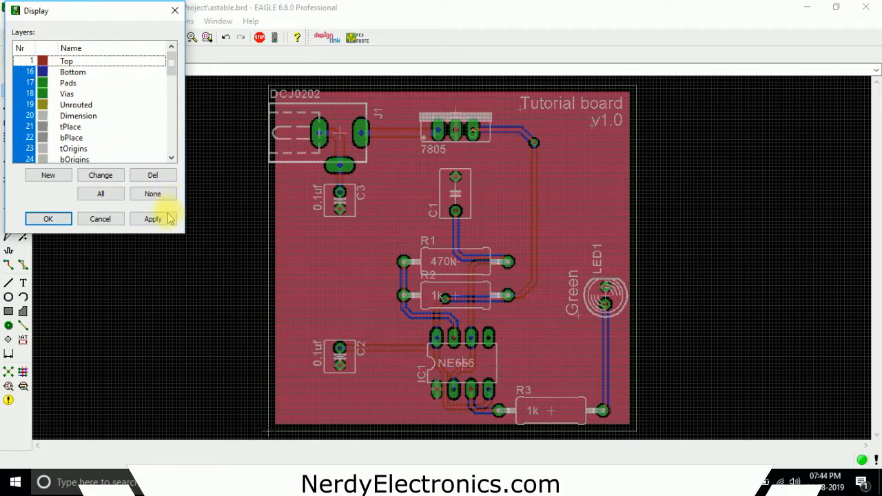
pyautogui.click(154, 220)
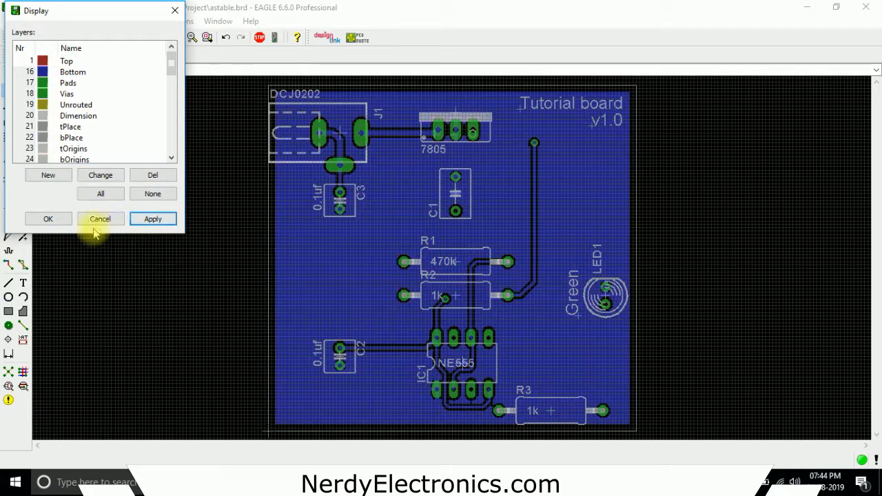
# Step: Close the layer settings and examine the bottom ground pour around the 7805, C1 and the long trace beside R1 and R2
pyautogui.click(64, 222)
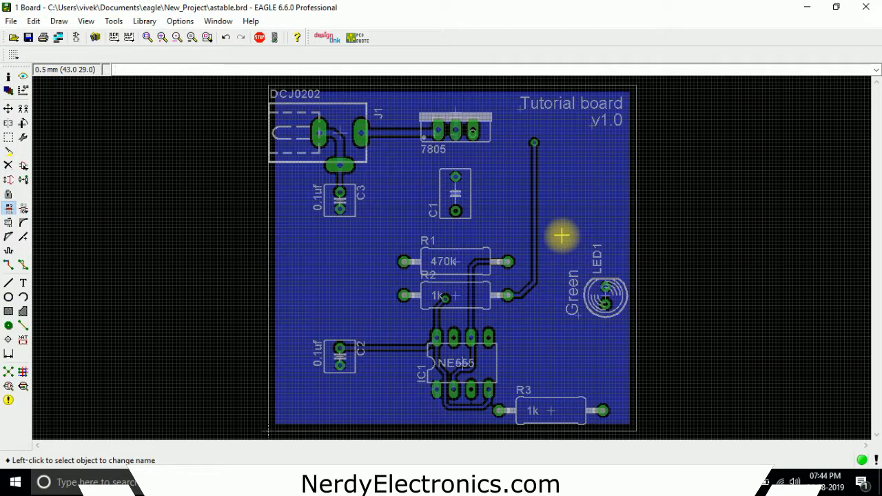
pyautogui.scroll(3, 469, 217)
pyautogui.scroll(-4, 468, 226)
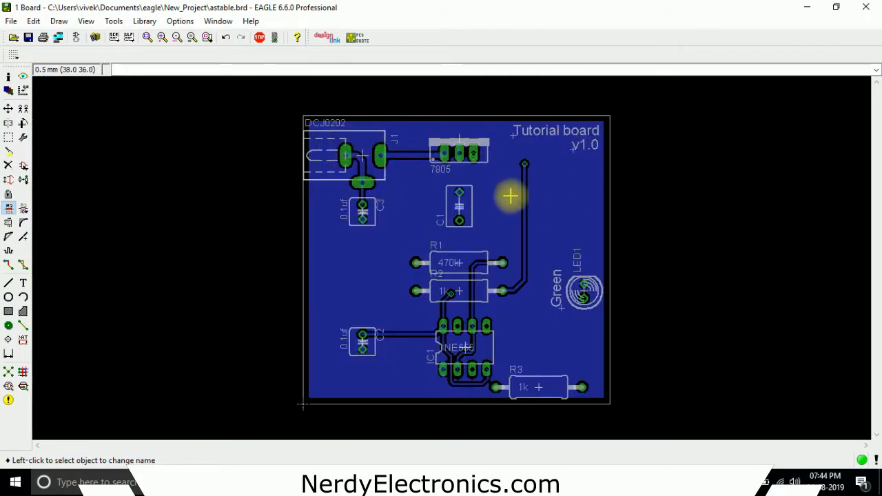
pyautogui.scroll(2, 487, 164)
pyautogui.scroll(3, 487, 164)
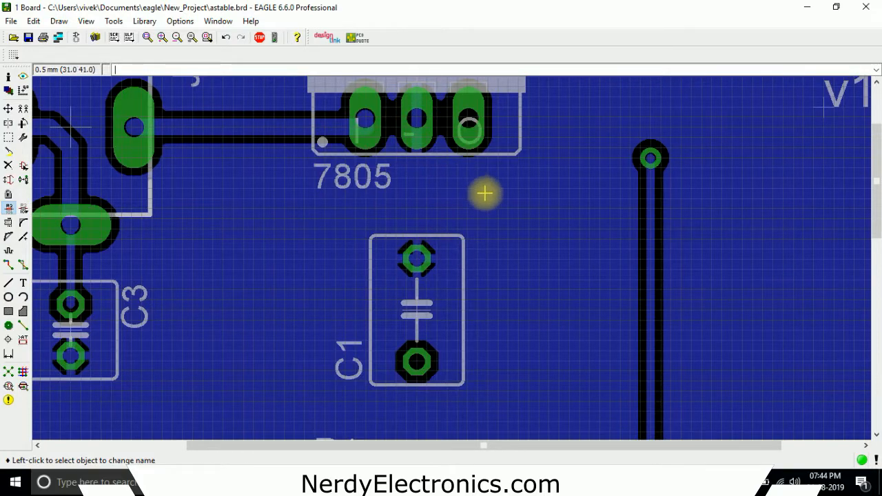
pyautogui.scroll(-4, 483, 191)
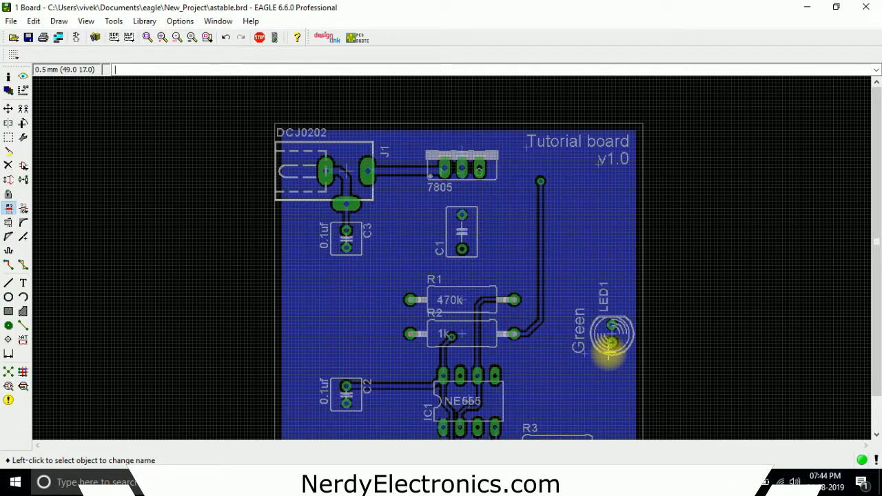
pyautogui.scroll(-3, 449, 187)
pyautogui.scroll(1, 410, 289)
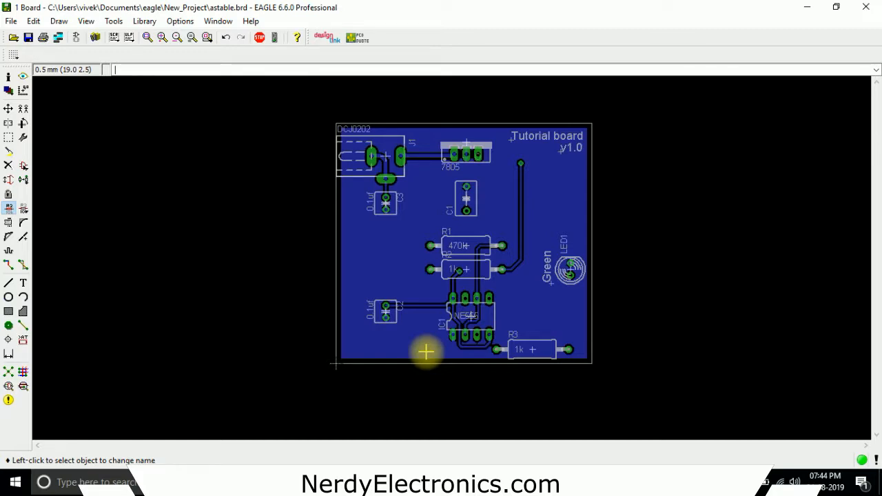
pyautogui.scroll(3, 541, 249)
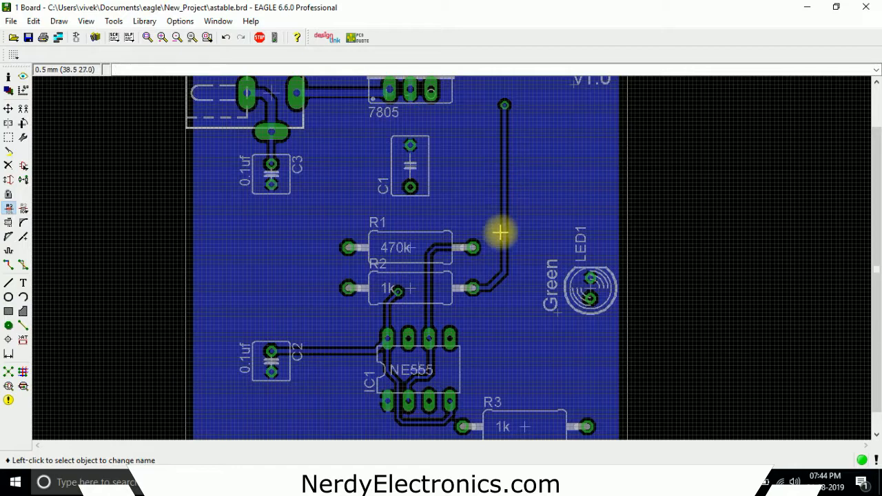
pyautogui.scroll(3, 505, 233)
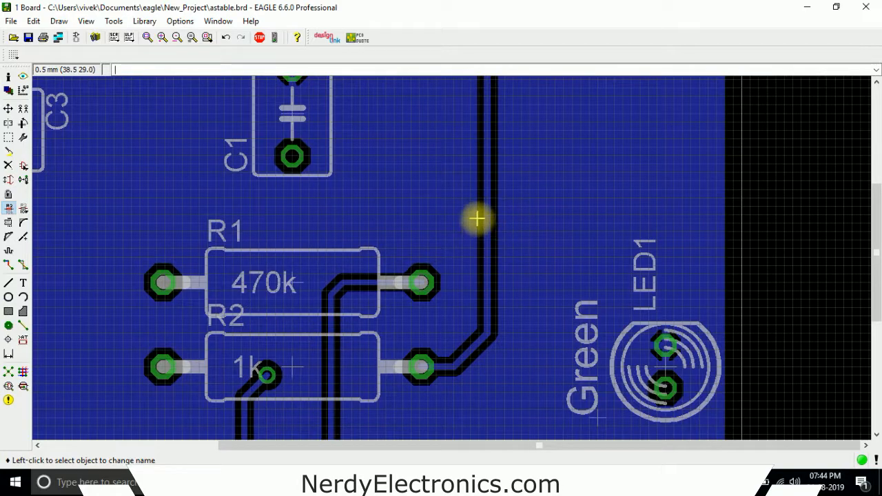
pyautogui.scroll(-2, 476, 217)
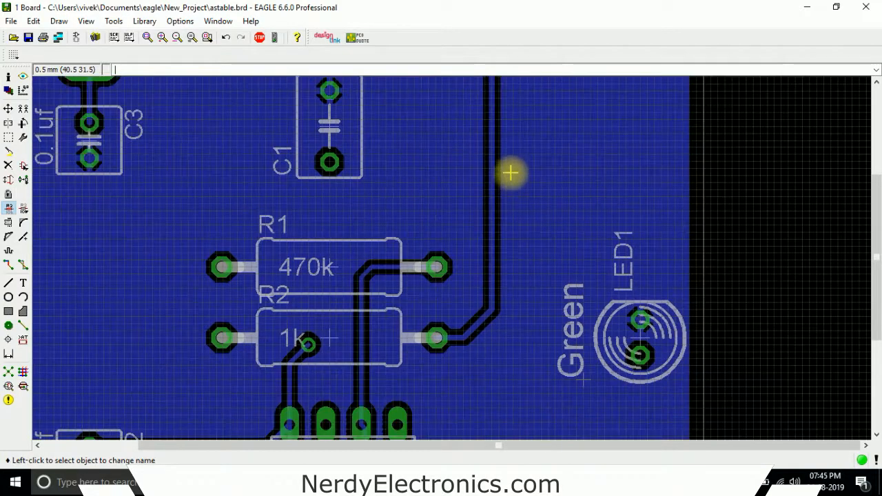
pyautogui.scroll(-1, 449, 315)
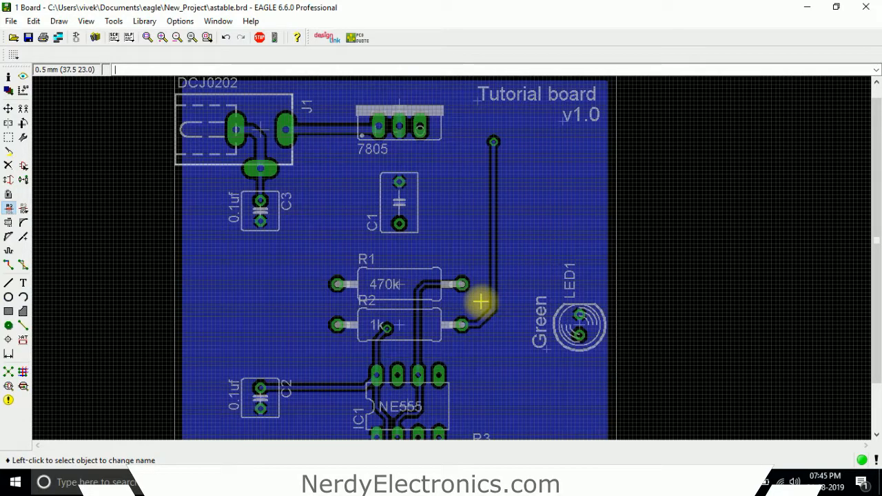
# Step: Examine how the bottom pour surrounds the NE555 pads, its nearby traces and the via at R2
pyautogui.scroll(-2, 437, 177)
pyautogui.scroll(-1, 394, 349)
pyautogui.scroll(5, 412, 341)
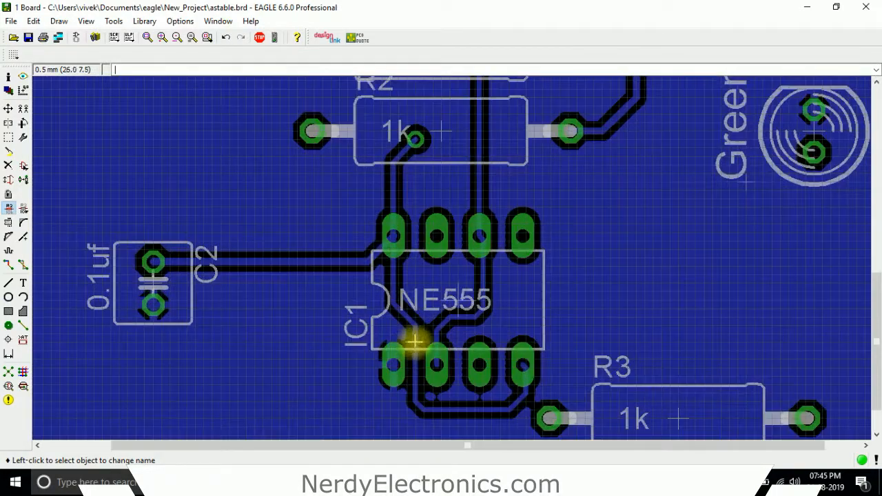
pyautogui.scroll(2, 456, 334)
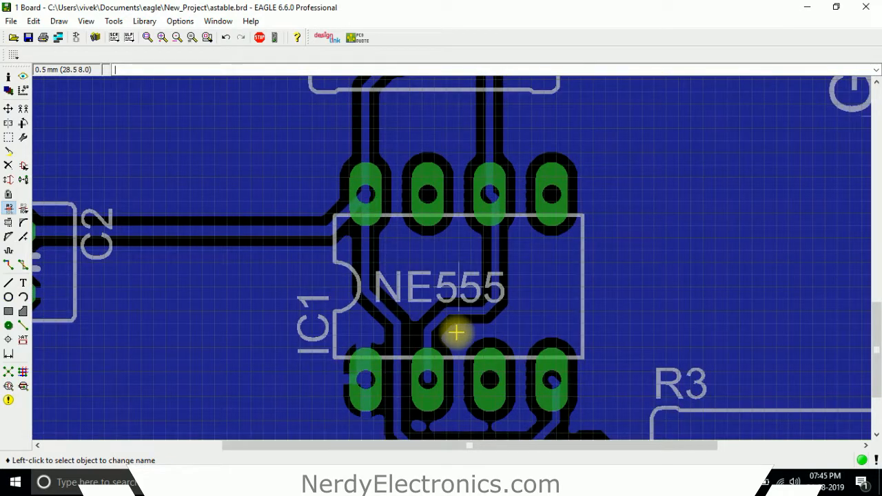
pyautogui.scroll(-1, 414, 289)
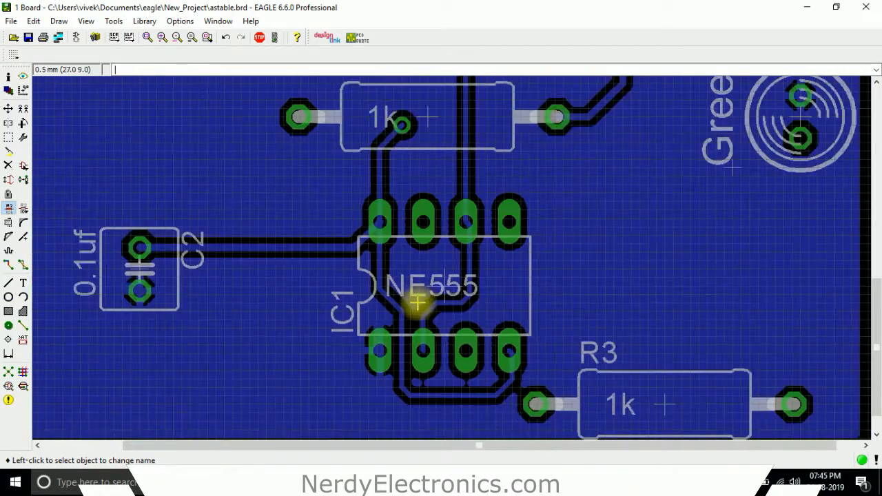
pyautogui.scroll(-1, 425, 191)
pyautogui.scroll(3, 370, 201)
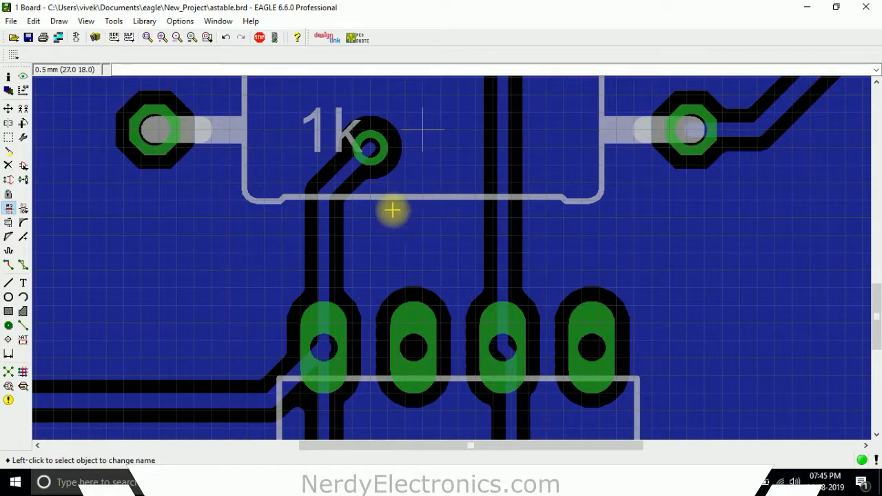
pyautogui.scroll(-6, 419, 219)
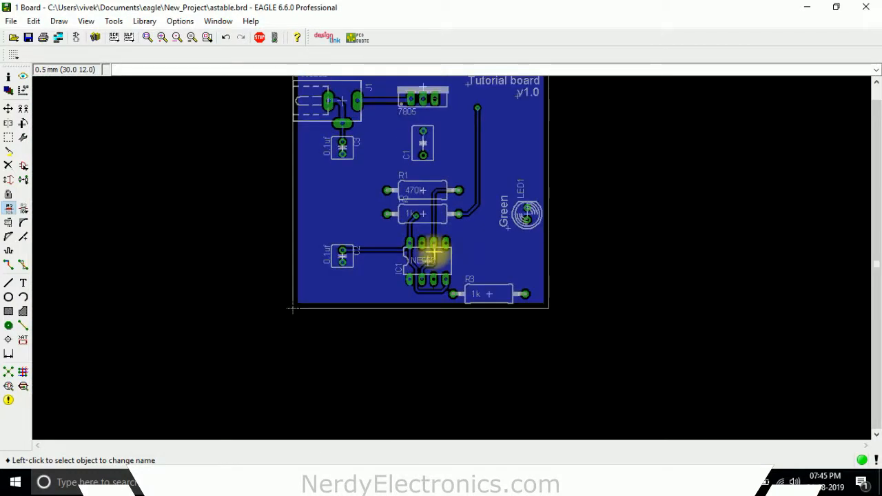
# Step: Show layer 1 Top and hide layer 16 Bottom in the layer display settings, applying the change to the board
pyautogui.click(8, 90)
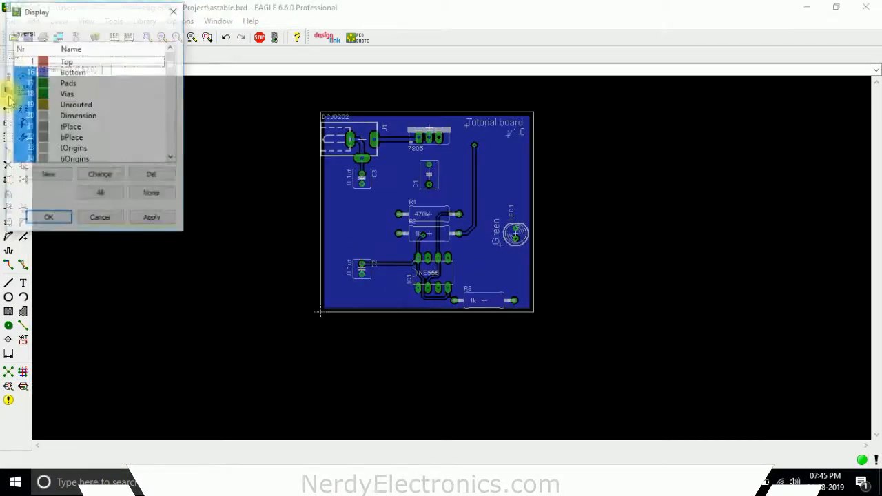
pyautogui.click(28, 73)
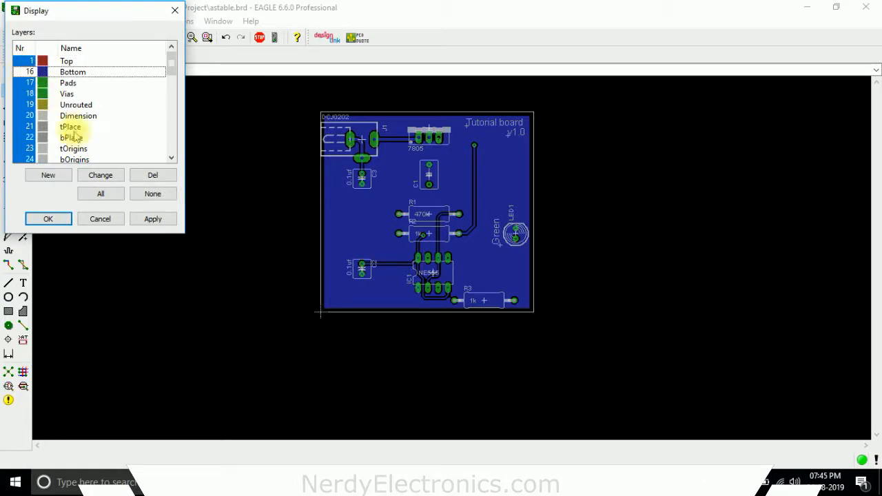
pyautogui.click(153, 219)
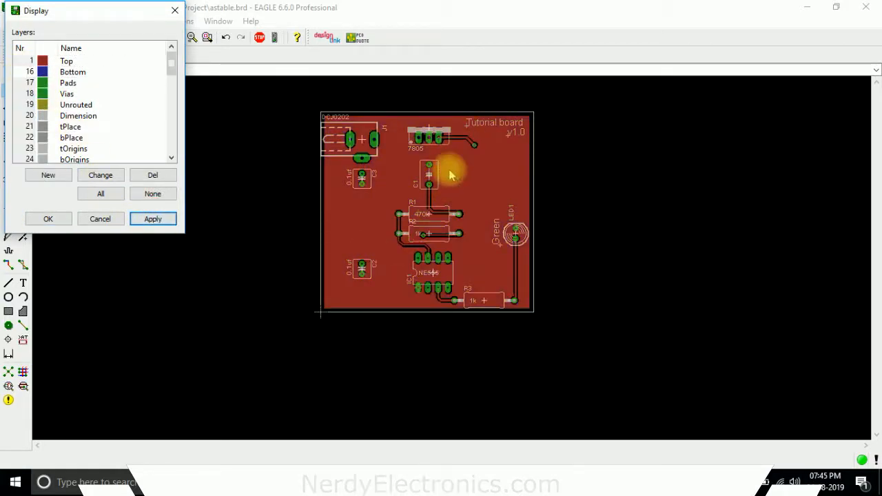